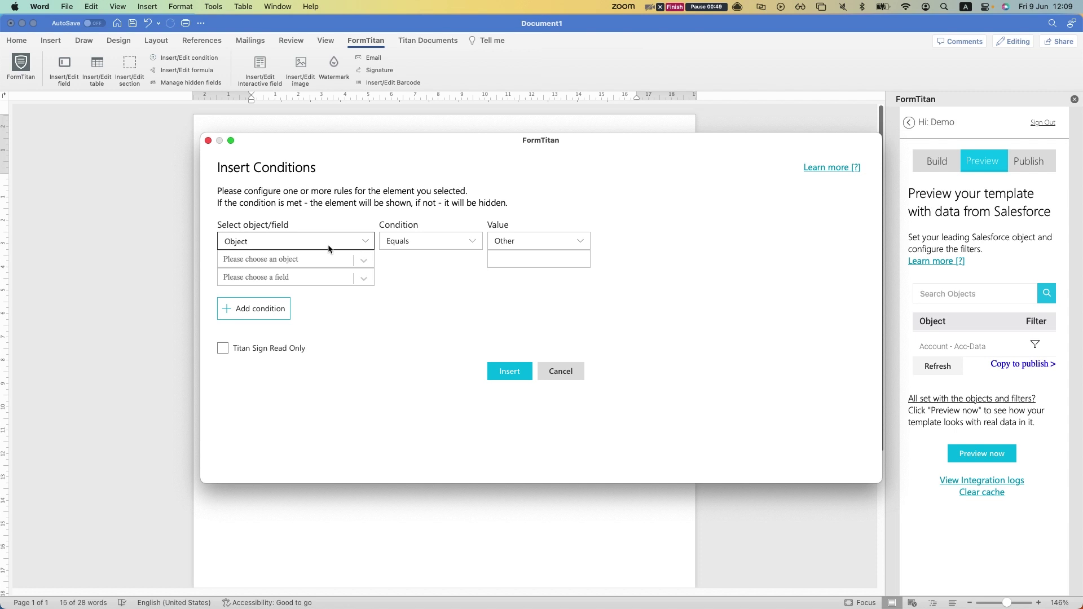
# Set the condition's object to Account - Acc-Data and its field to Account Name
pyautogui.click(237, 331)
pyautogui.click(280, 258)
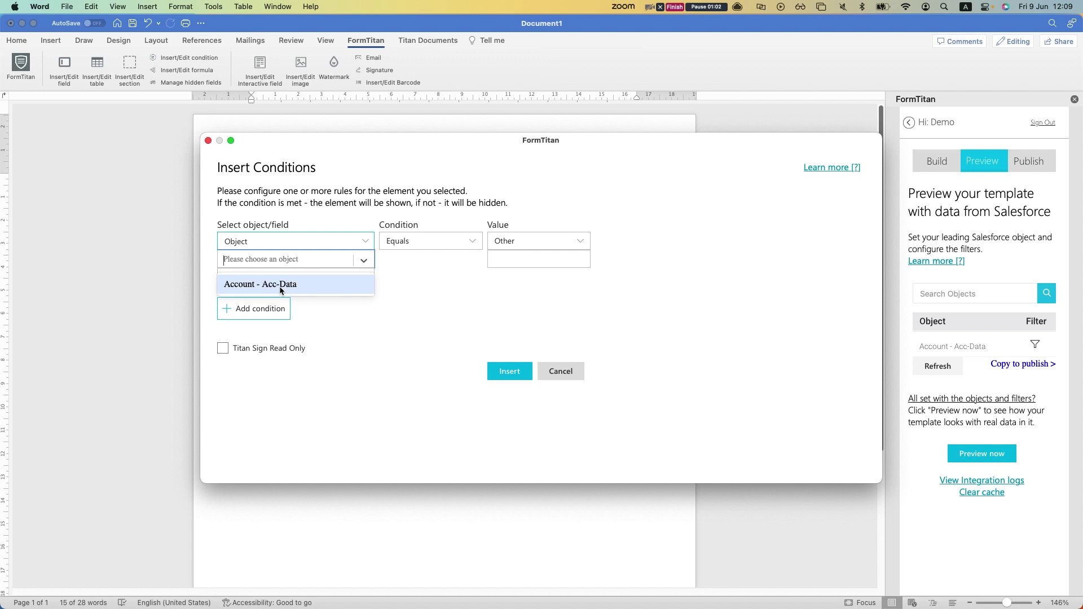
pyautogui.click(280, 288)
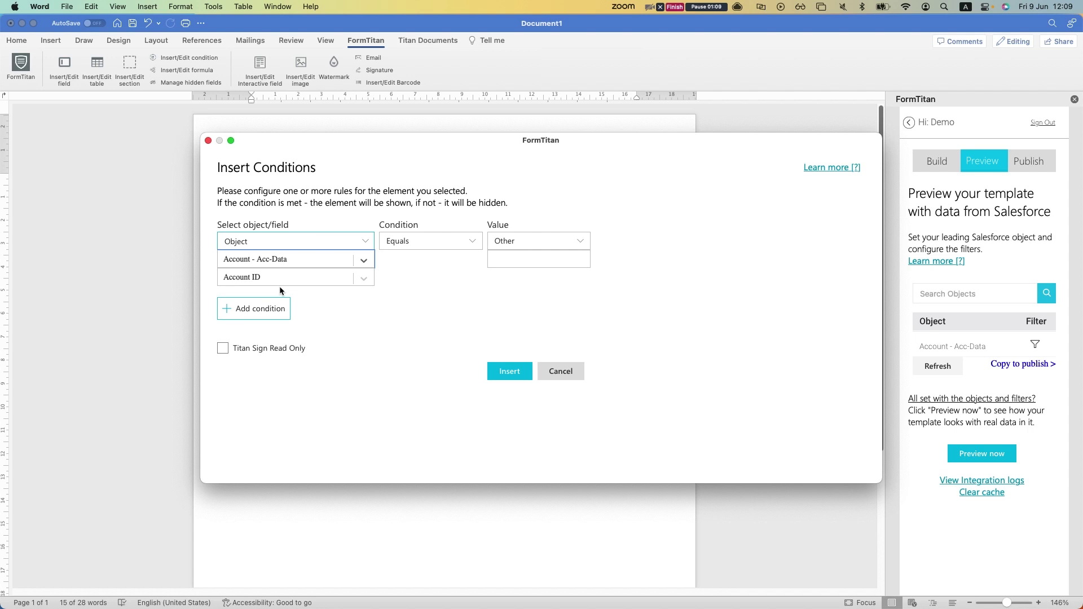
pyautogui.click(283, 278)
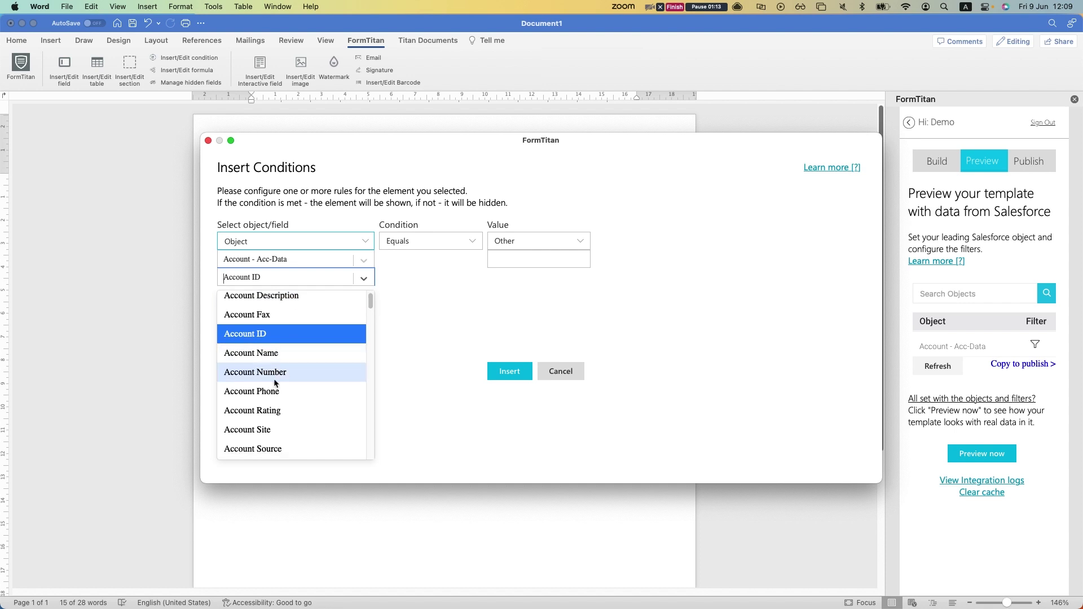
pyautogui.click(277, 354)
pyautogui.click(282, 282)
pyautogui.scroll(-10, 281, 403)
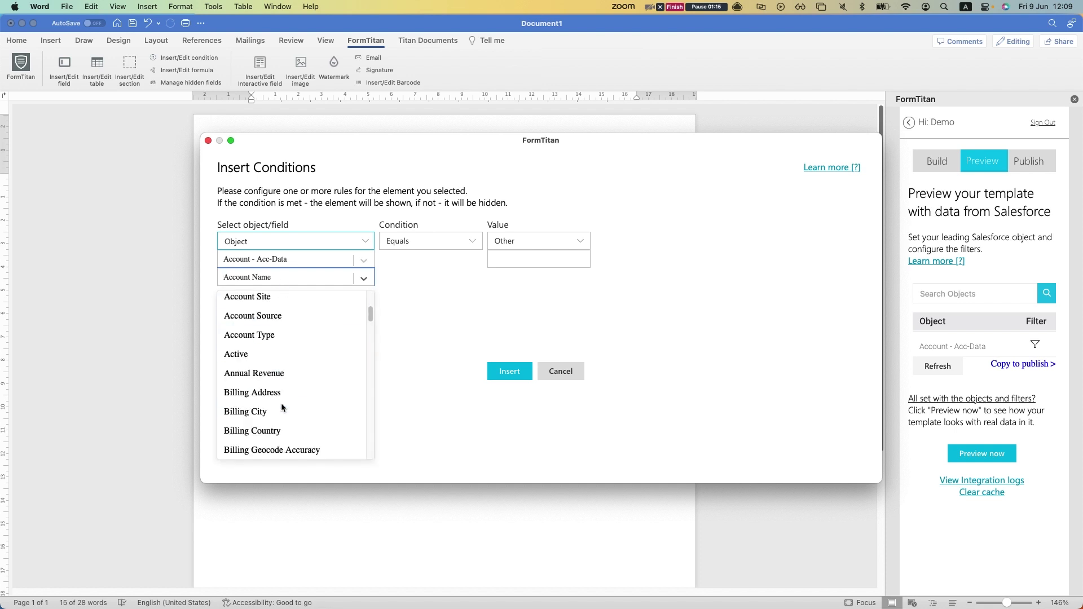
pyautogui.scroll(3, 282, 400)
pyautogui.scroll(2, 282, 400)
pyautogui.click(395, 304)
# Choose Equals as the comparison, try "dfsf" as the condition's value, and clear it
pyautogui.click(415, 250)
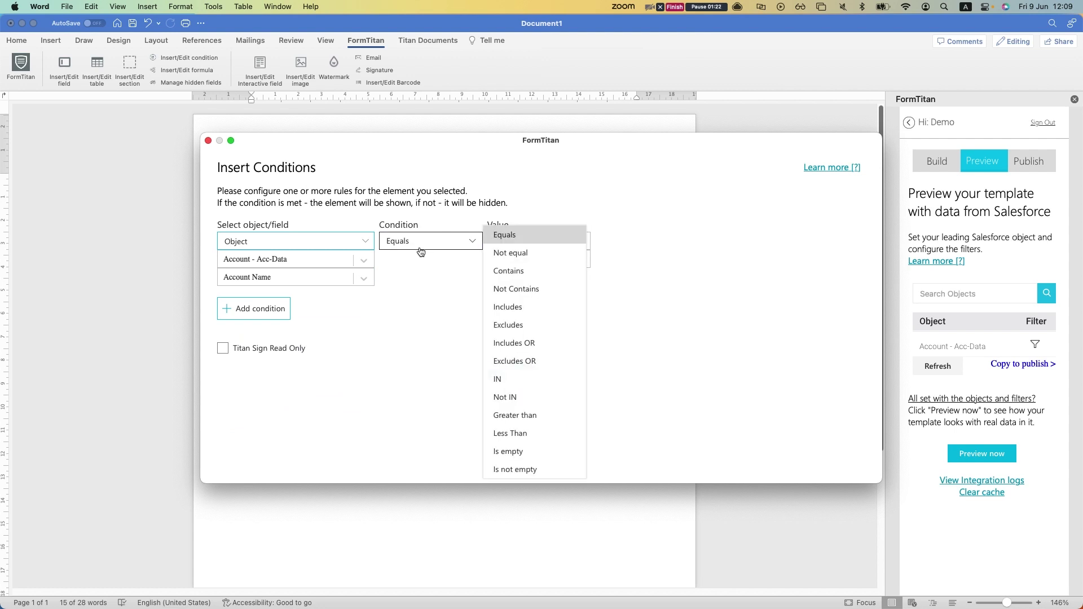
pyautogui.click(498, 239)
pyautogui.click(499, 259)
pyautogui.write('dfsf')
pyautogui.press('super+a')
pyautogui.press('BackSpace')
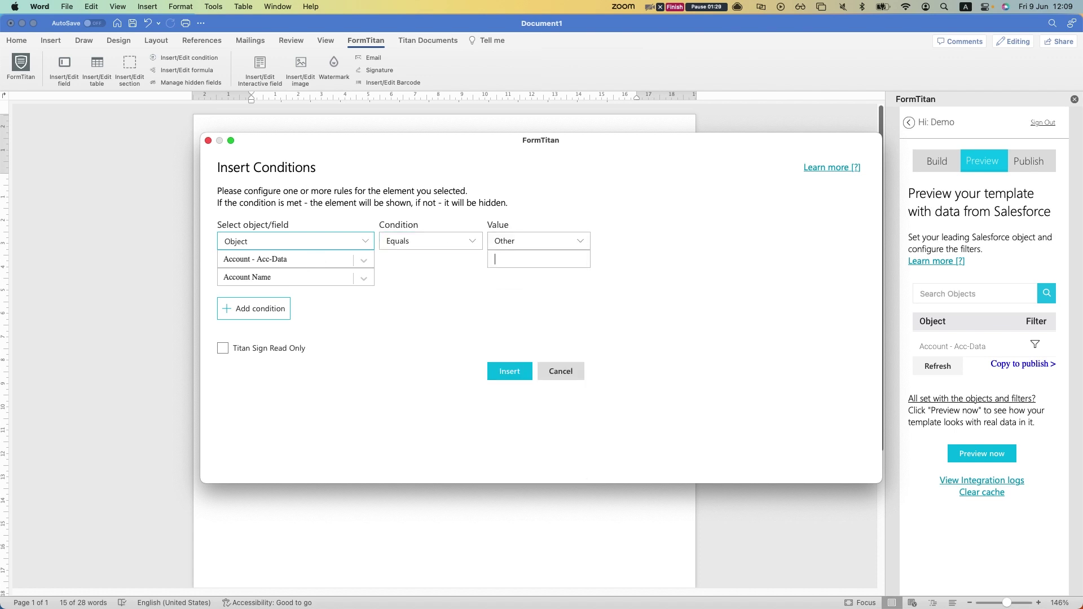
# Try the Hebrew letters "גכ" as the condition's value, then clear them and restore the English input language
pyautogui.hotkey('ctrl', 'space')
pyautogui.write('גכ')
pyautogui.press('BackSpace')
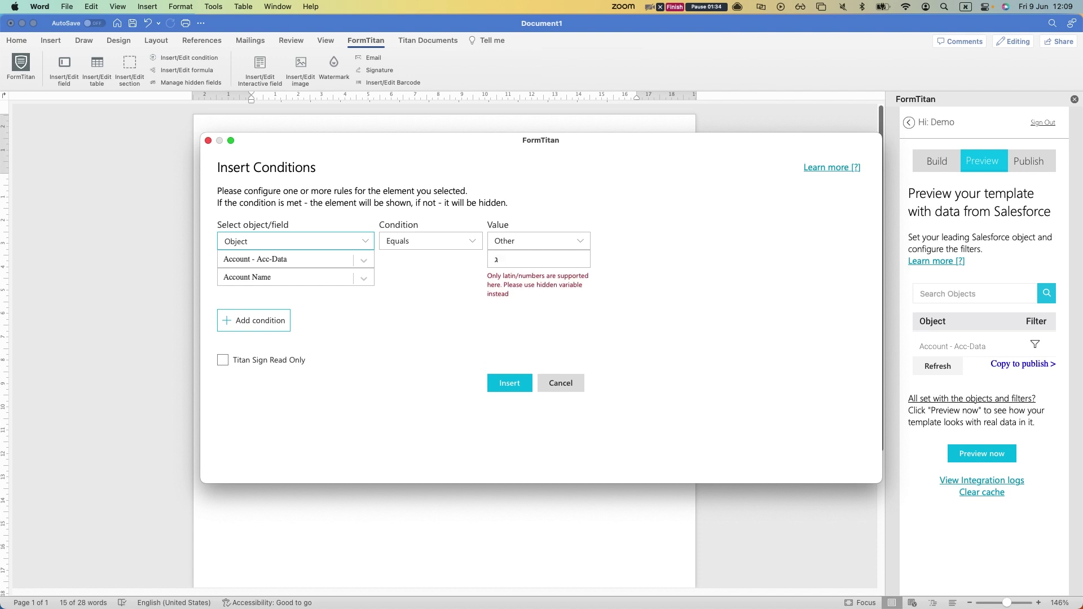
pyautogui.press('BackSpace')
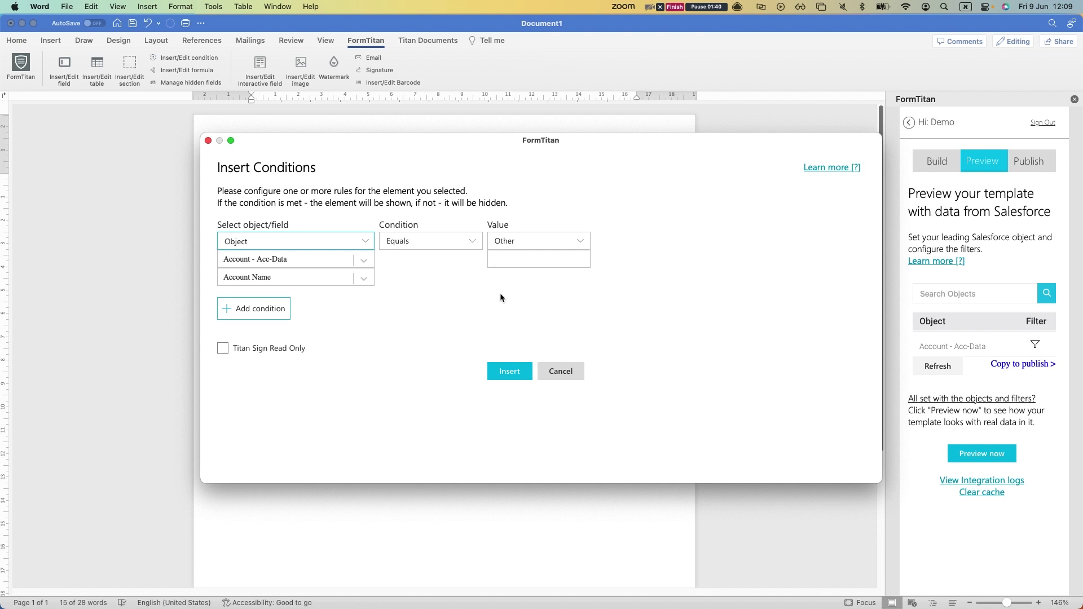
pyautogui.write('גכ')
pyautogui.press('BackSpace')
pyautogui.press('BackSpace')
pyautogui.hotkey('ctrl', 'space')
# Change the condition's field to Account Type and review the available comparison operators
pyautogui.click(351, 282)
pyautogui.write('type')
pyautogui.press('Return')
pyautogui.click(446, 241)
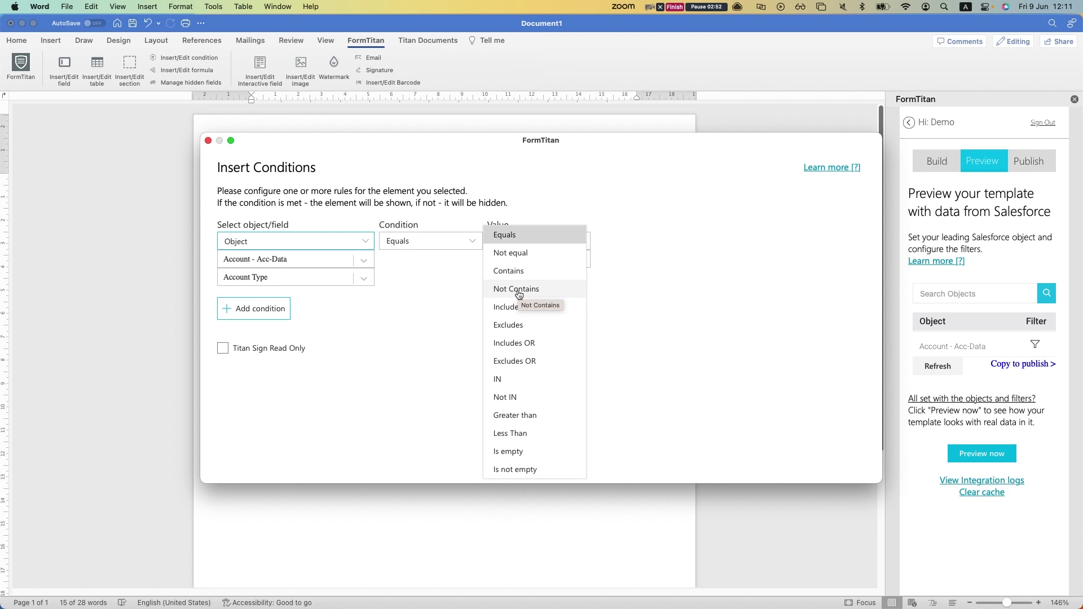
pyautogui.click(353, 315)
# Add two more conditions and set the first condition's value to "something"
pyautogui.click(278, 310)
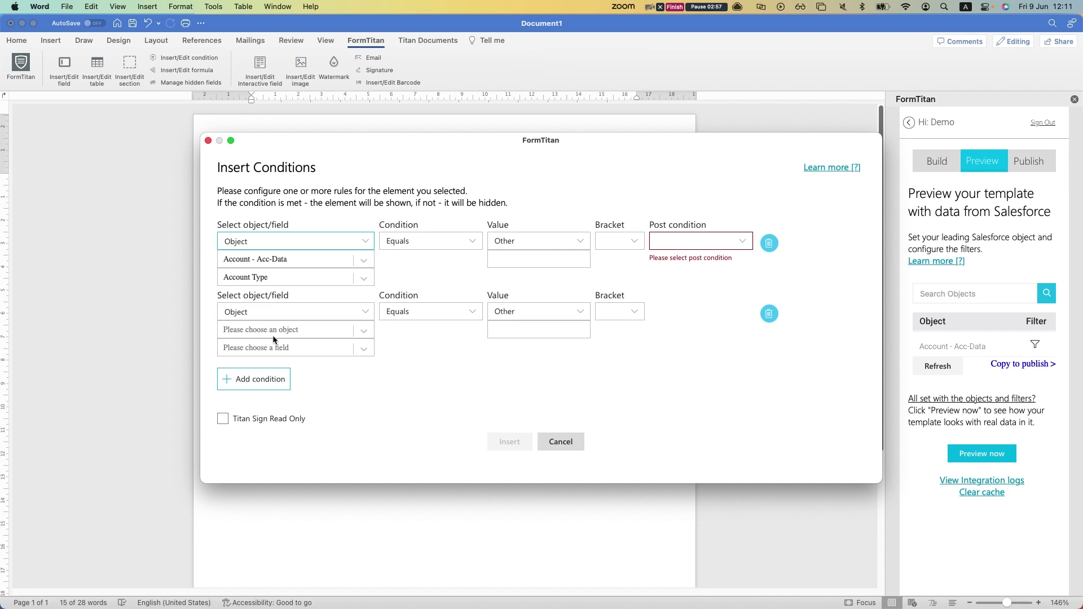
pyautogui.click(258, 378)
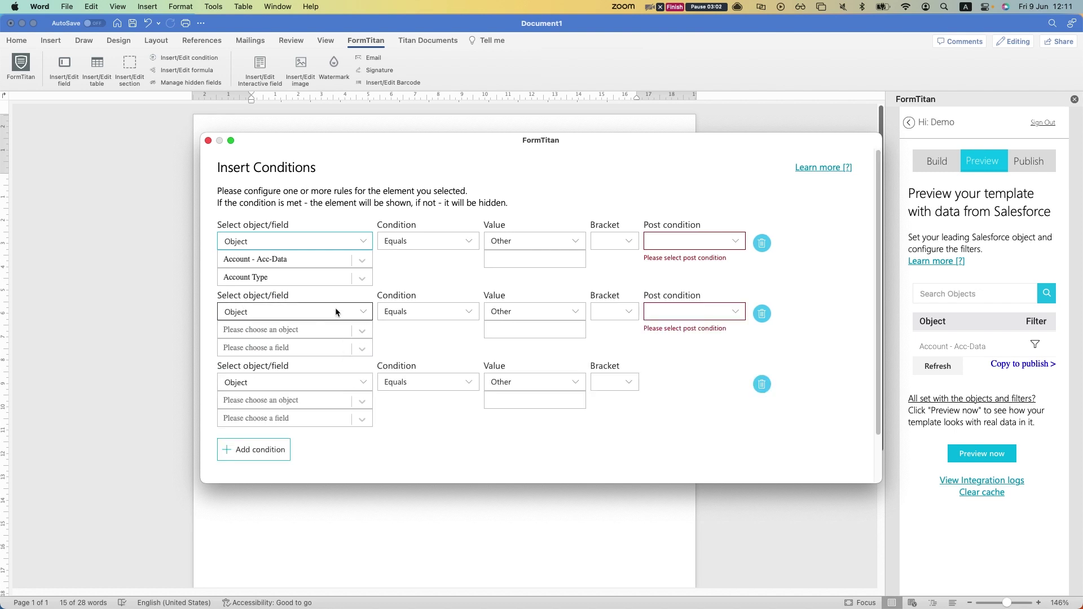
pyautogui.click(558, 254)
pyautogui.write('something')
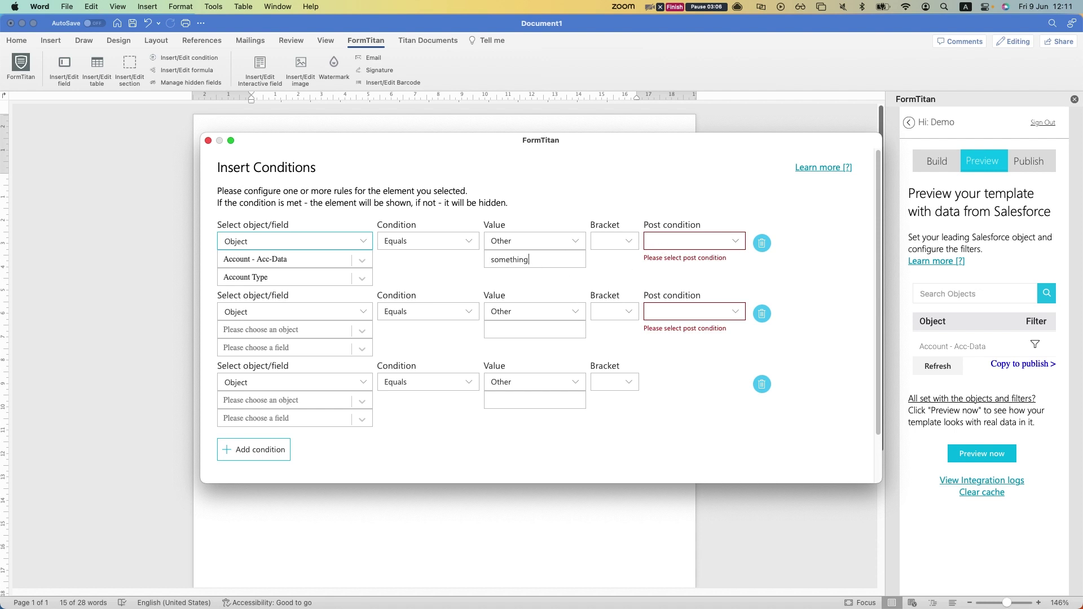
# Set the second condition to Account - Acc-Data, field Account Description, with the value "Asd"
pyautogui.click(364, 331)
pyautogui.click(325, 348)
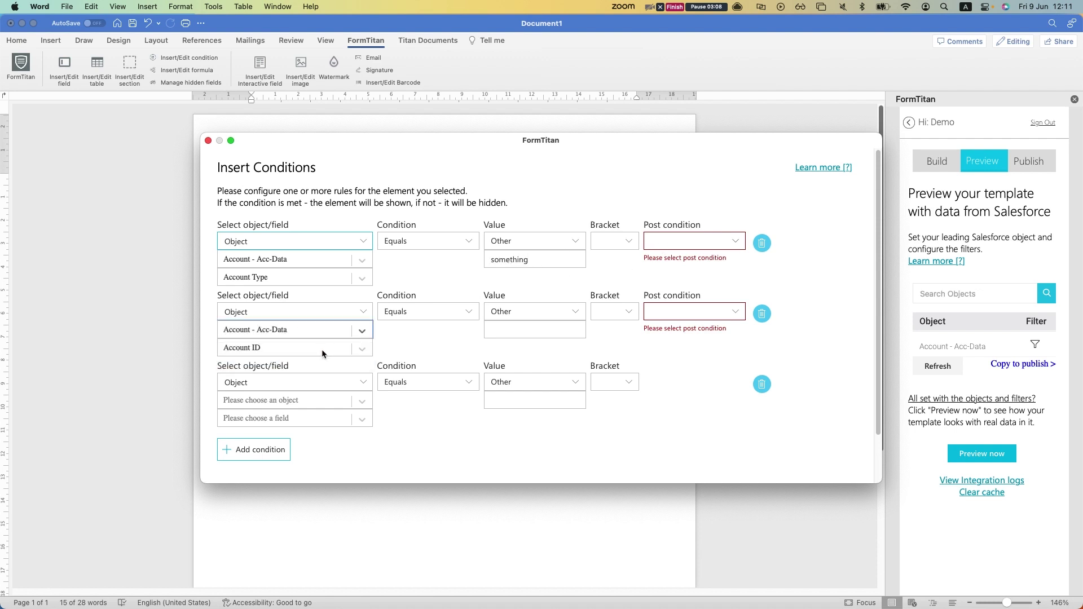
pyautogui.click(317, 351)
pyautogui.click(290, 371)
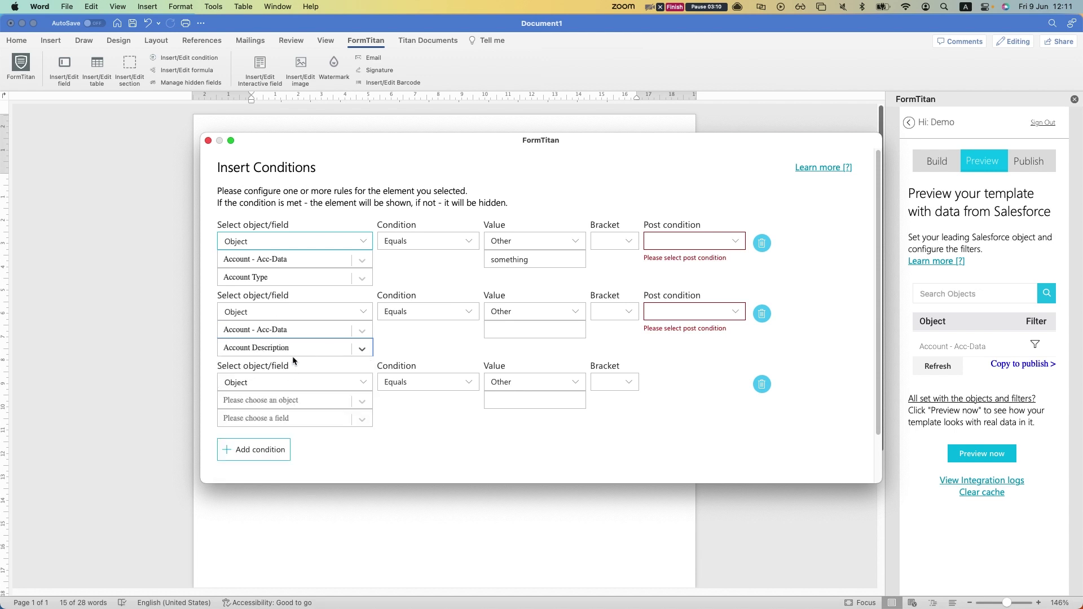
pyautogui.click(502, 332)
pyautogui.write('Asd')
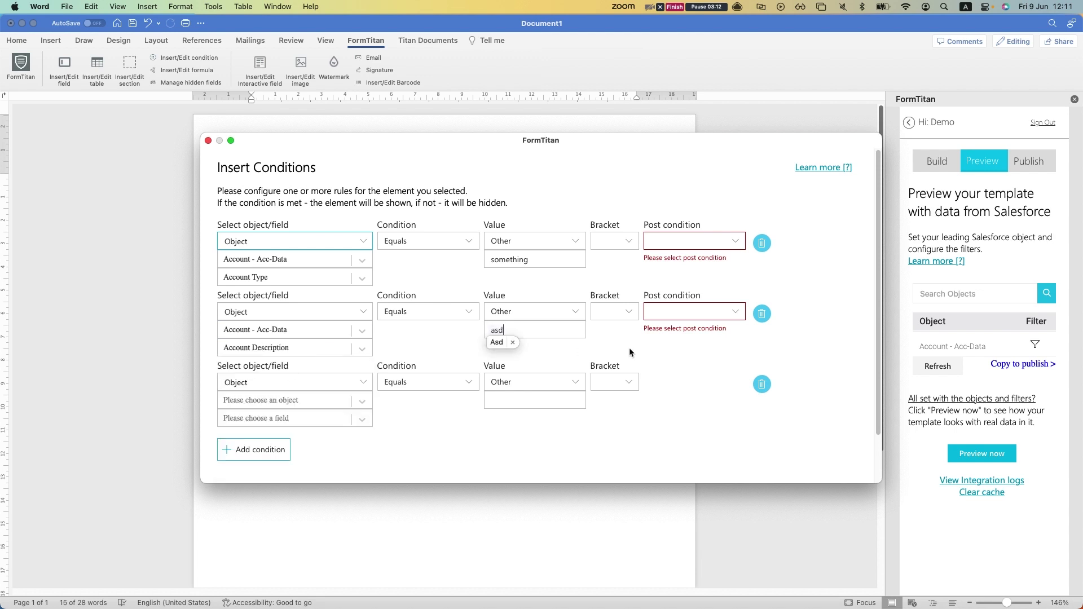
# Set the first post condition to AND, with an opening bracket on the second condition and a closing bracket on the third
pyautogui.click(676, 242)
pyautogui.click(677, 272)
pyautogui.click(665, 319)
pyautogui.click(681, 293)
pyautogui.click(620, 313)
pyautogui.click(615, 348)
pyautogui.click(614, 382)
pyautogui.click(612, 437)
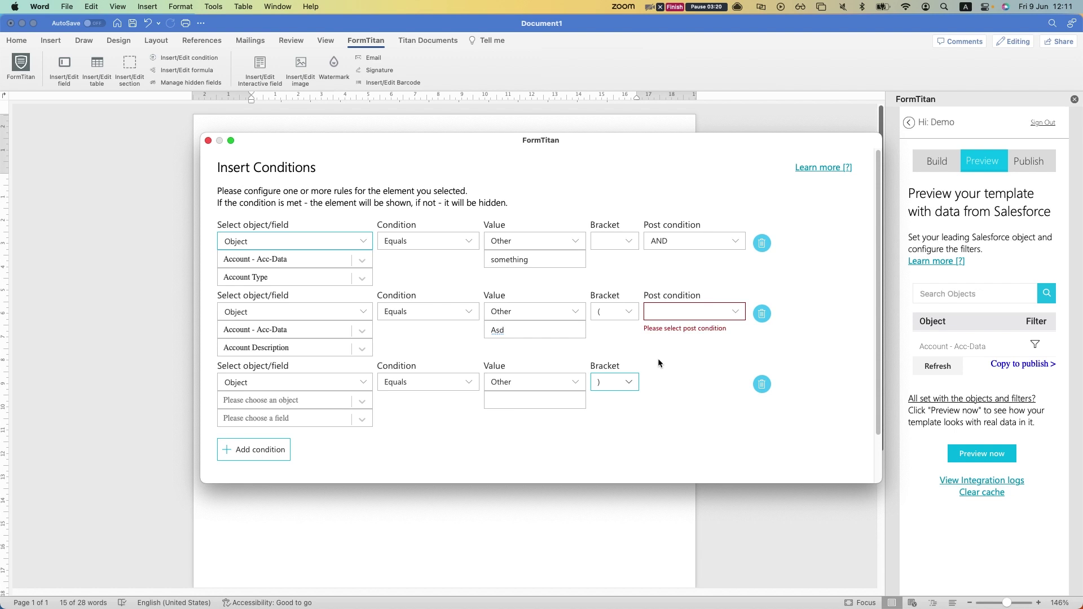
# Delete the third and second conditions and discard the unfinished condition setup
pyautogui.click(762, 384)
pyautogui.click(762, 313)
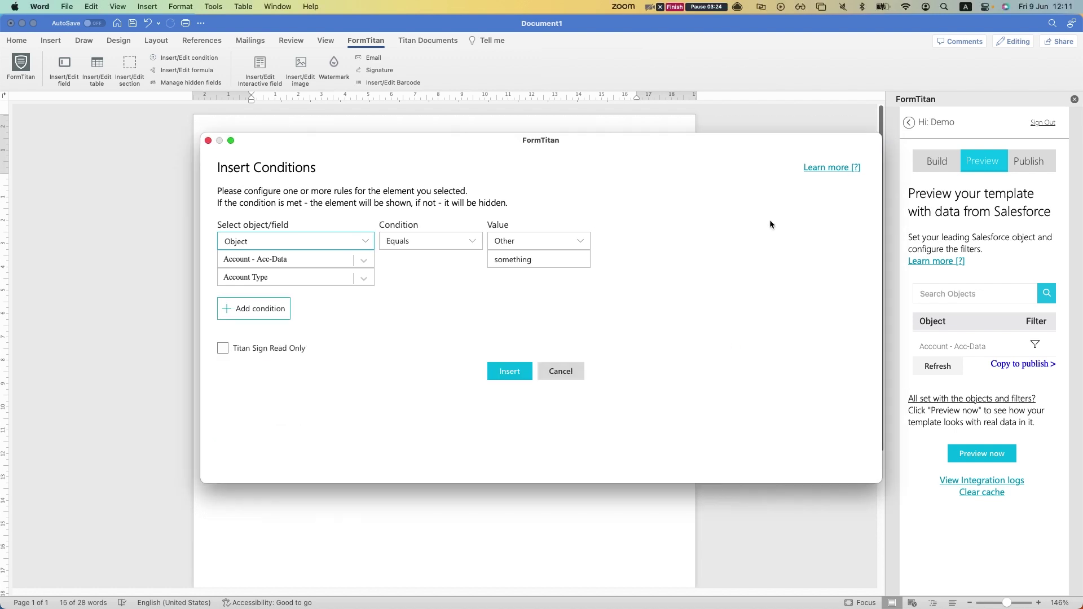
pyautogui.click(560, 370)
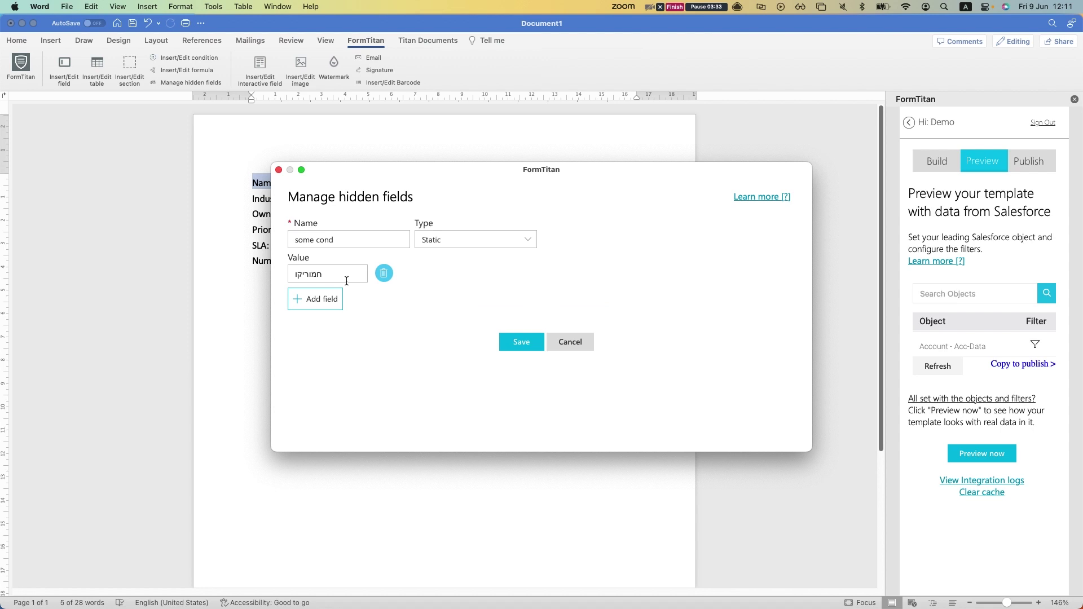
# Try the Web, Static and Dynamic types on a new hidden field and delete that field
pyautogui.click(315, 302)
pyautogui.click(456, 313)
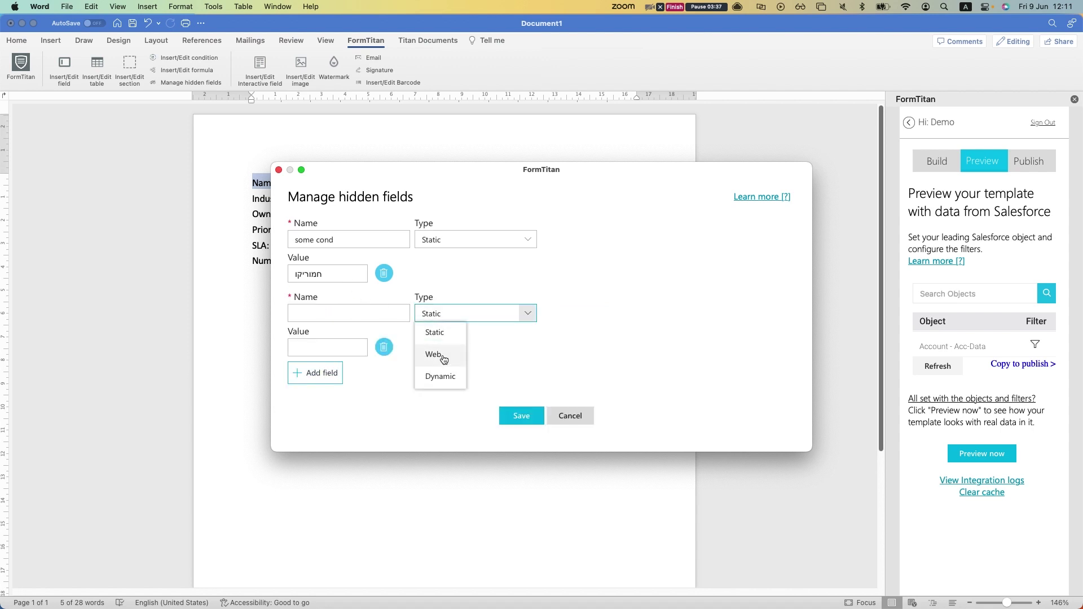
pyautogui.click(443, 356)
pyautogui.click(458, 315)
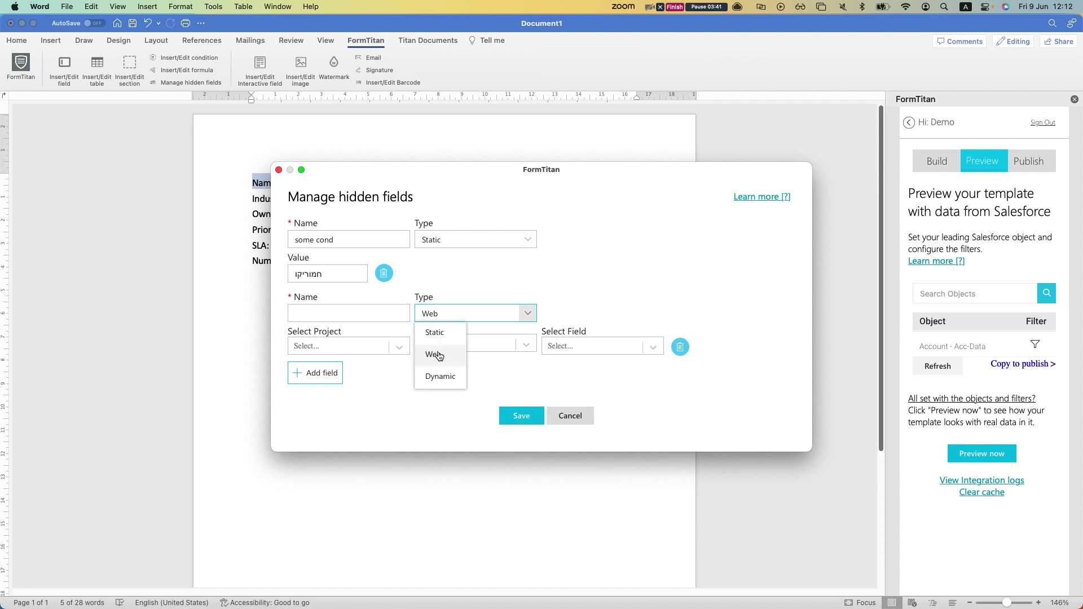
pyautogui.click(441, 332)
pyautogui.click(441, 314)
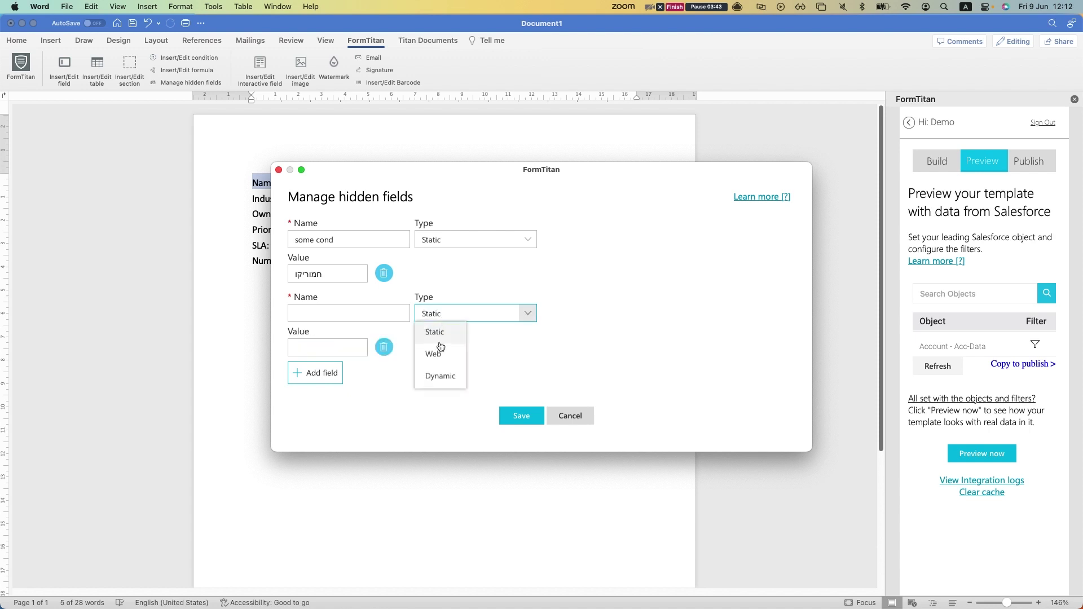
pyautogui.click(442, 378)
pyautogui.click(348, 348)
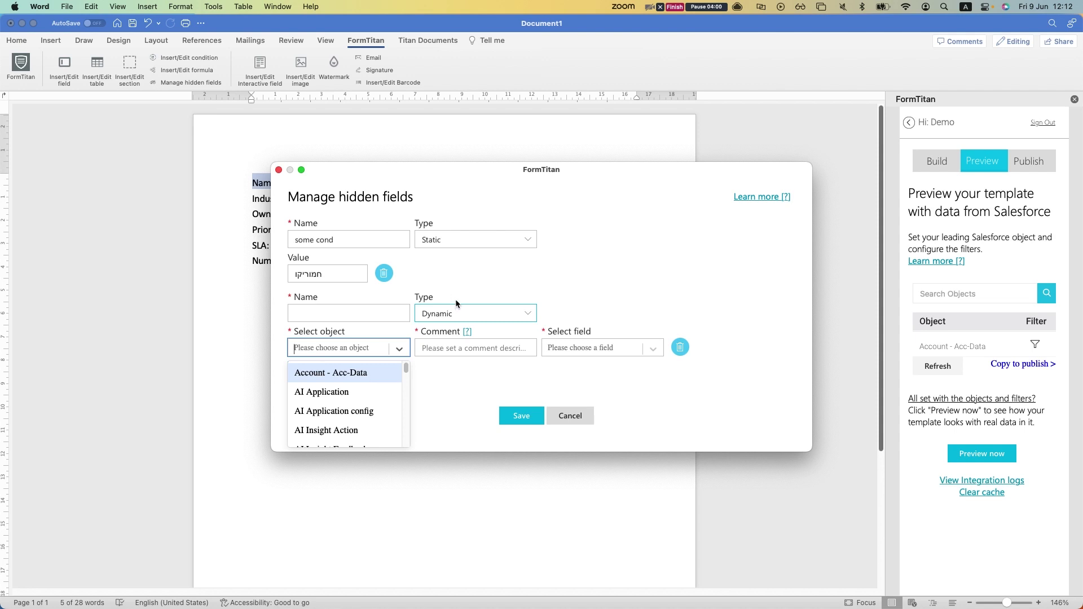
pyautogui.click(679, 347)
pyautogui.click(679, 347)
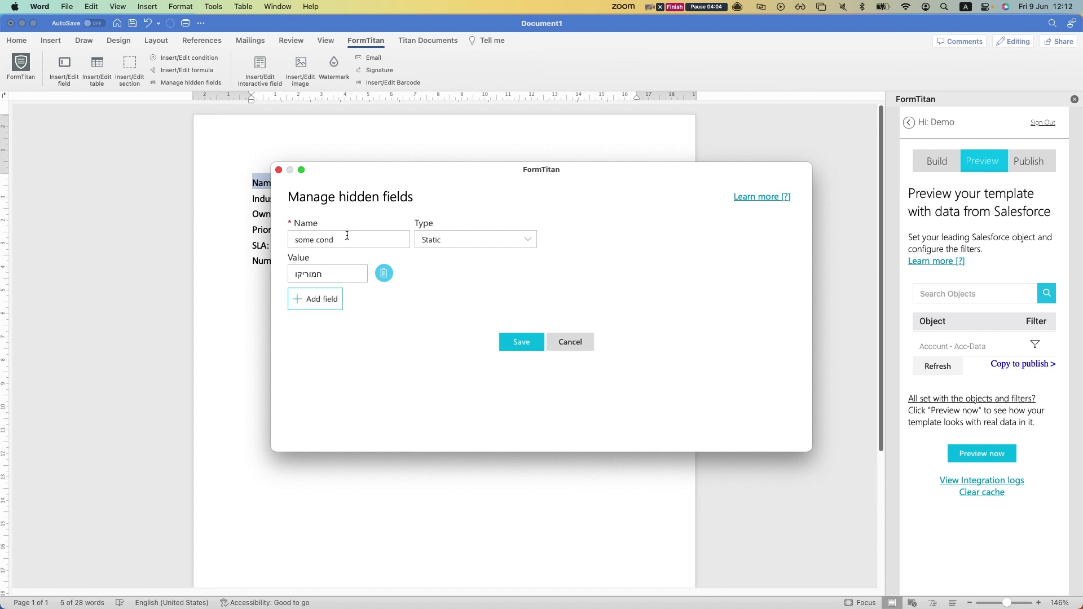
# Examine the name and value of the existing static hidden field and close the dialog without saving
pyautogui.moveTo(350, 239); pyautogui.dragTo(276, 243)
pyautogui.moveTo(338, 274); pyautogui.dragTo(289, 274)
pyautogui.click(593, 325)
pyautogui.click(588, 340)
# Start a condition on the whole Number of Employees line, using object Account - Acc-Data and field Account Name
pyautogui.moveTo(516, 261); pyautogui.dragTo(254, 264)
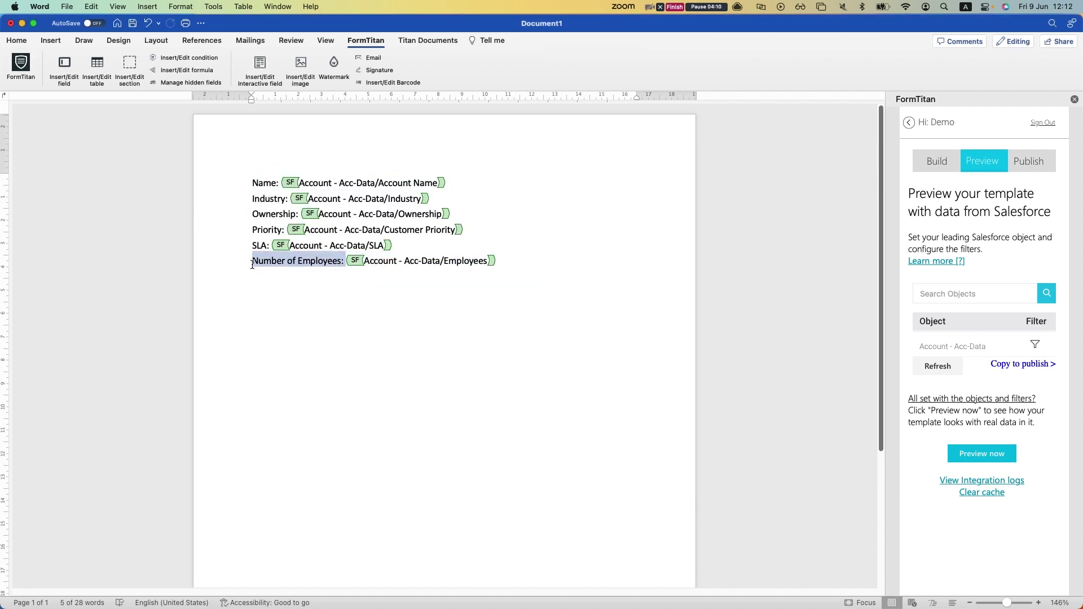
pyautogui.tripleClick(254, 264)
pyautogui.click(181, 58)
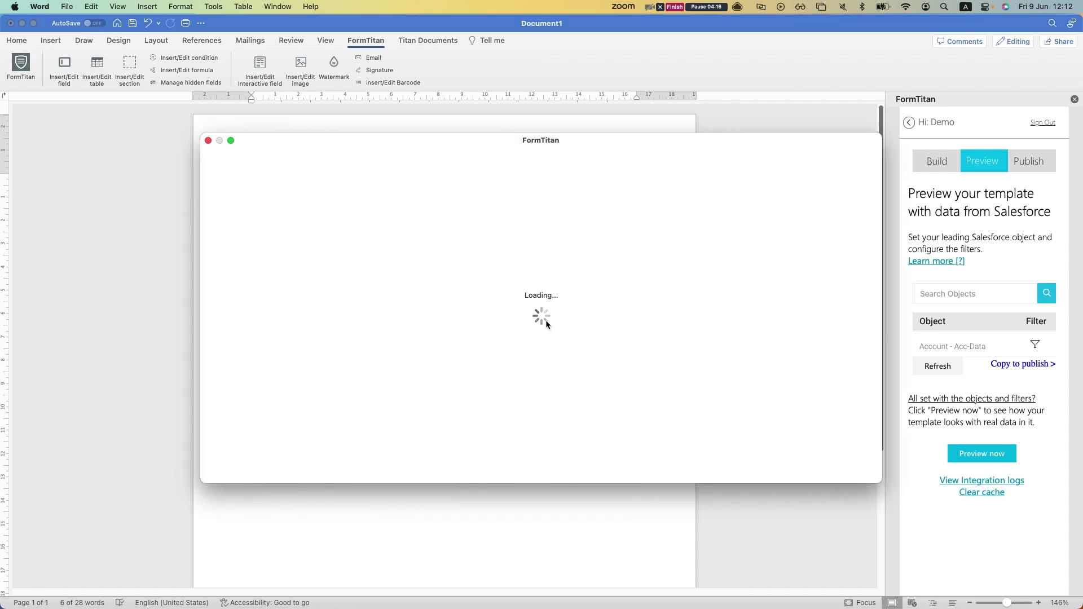
pyautogui.click(310, 258)
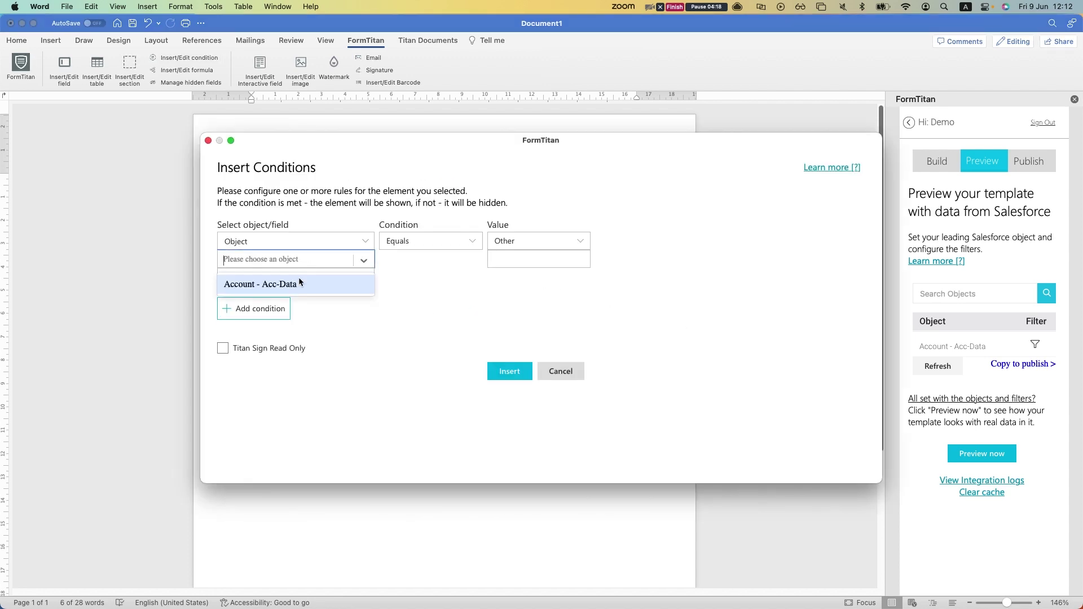
pyautogui.click(296, 284)
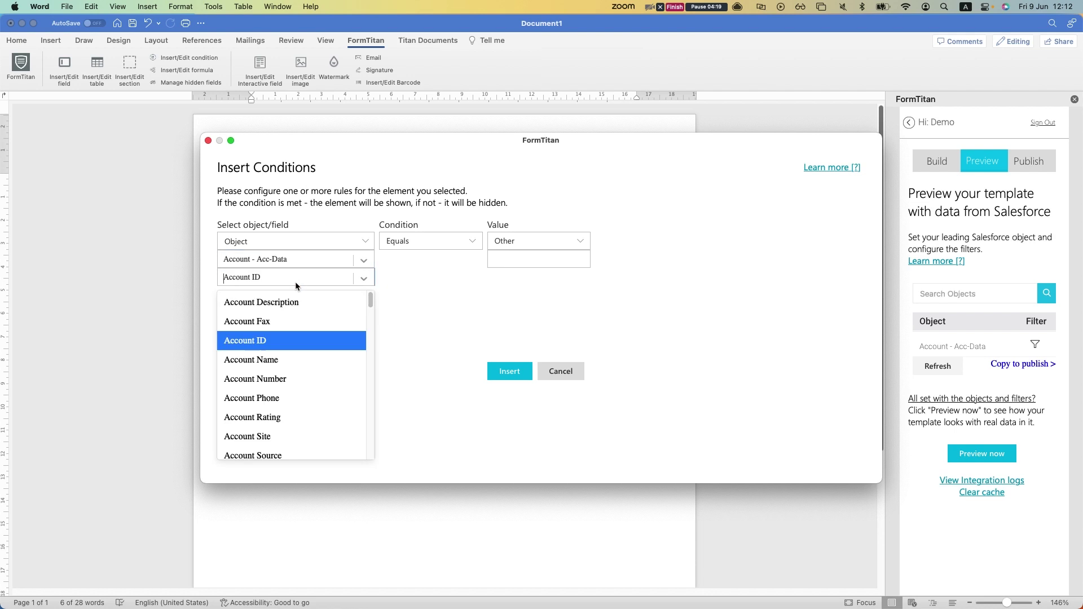
pyautogui.click(277, 367)
# Set the comparison to Equals with the hidden field "some cond" as value, and insert the condition
pyautogui.click(449, 249)
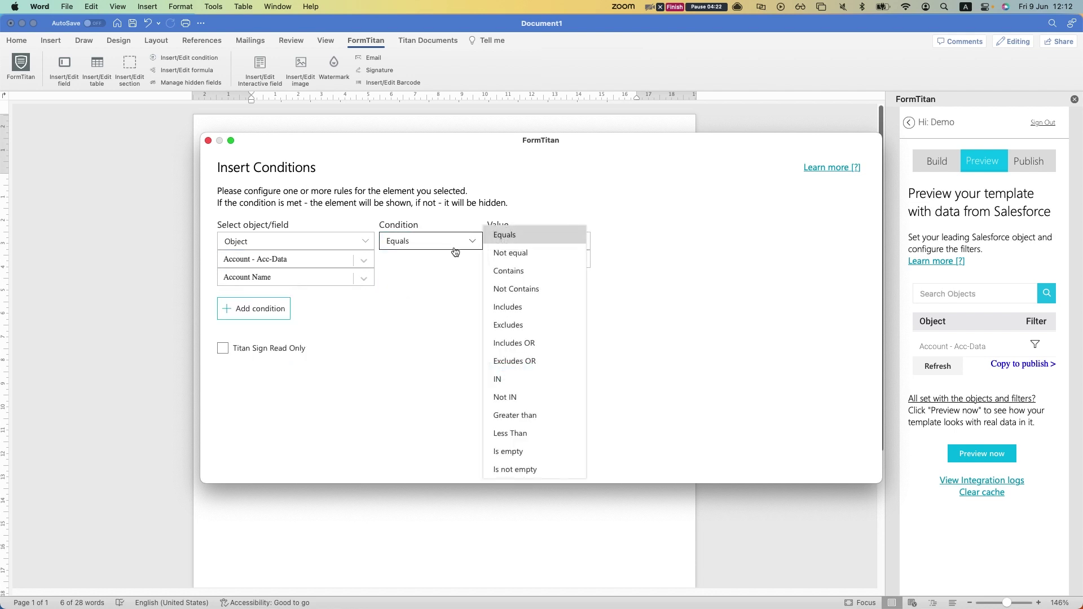
pyautogui.click(565, 235)
pyautogui.click(567, 240)
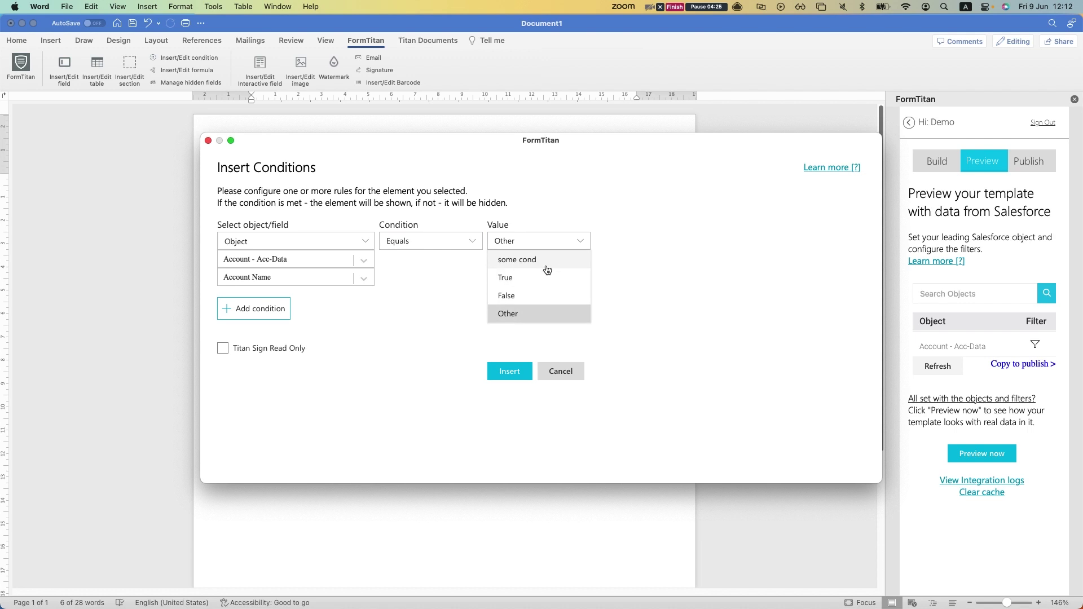
pyautogui.click(547, 260)
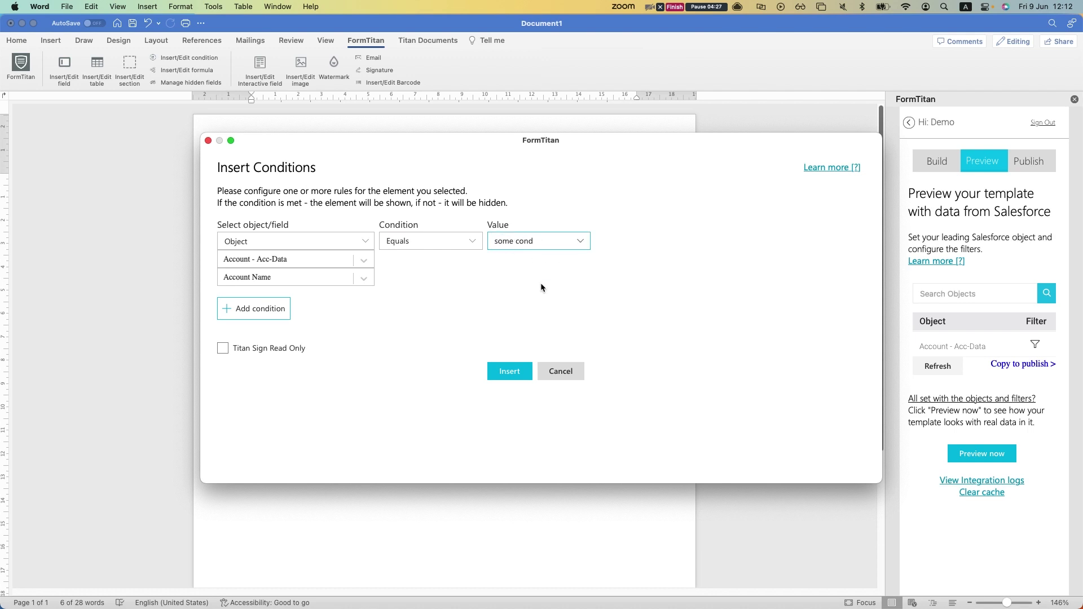
pyautogui.click(510, 371)
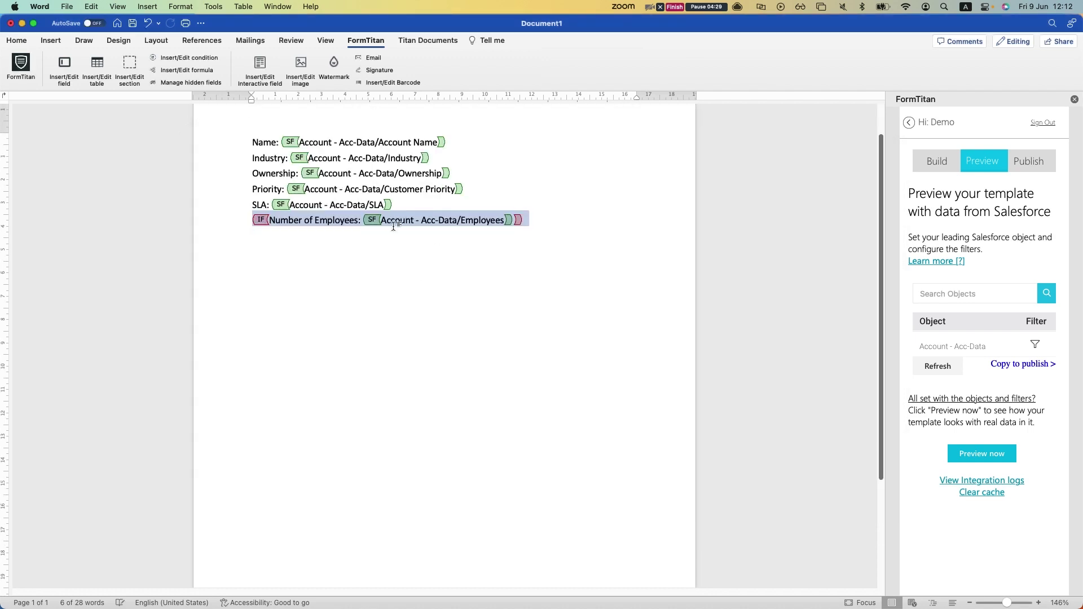
pyautogui.scroll(1, 359, 258)
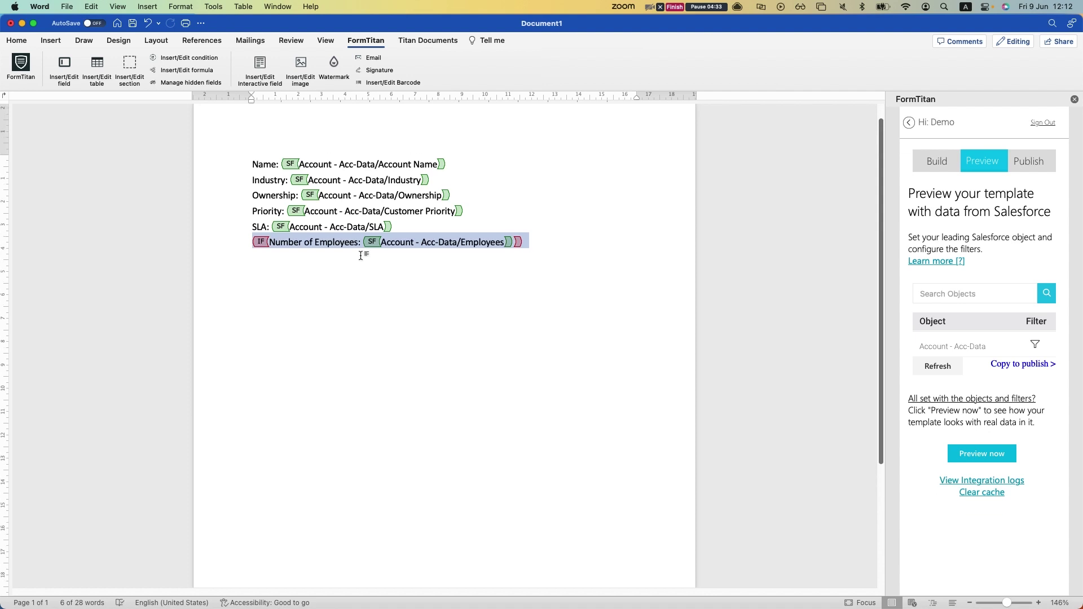
pyautogui.click(556, 292)
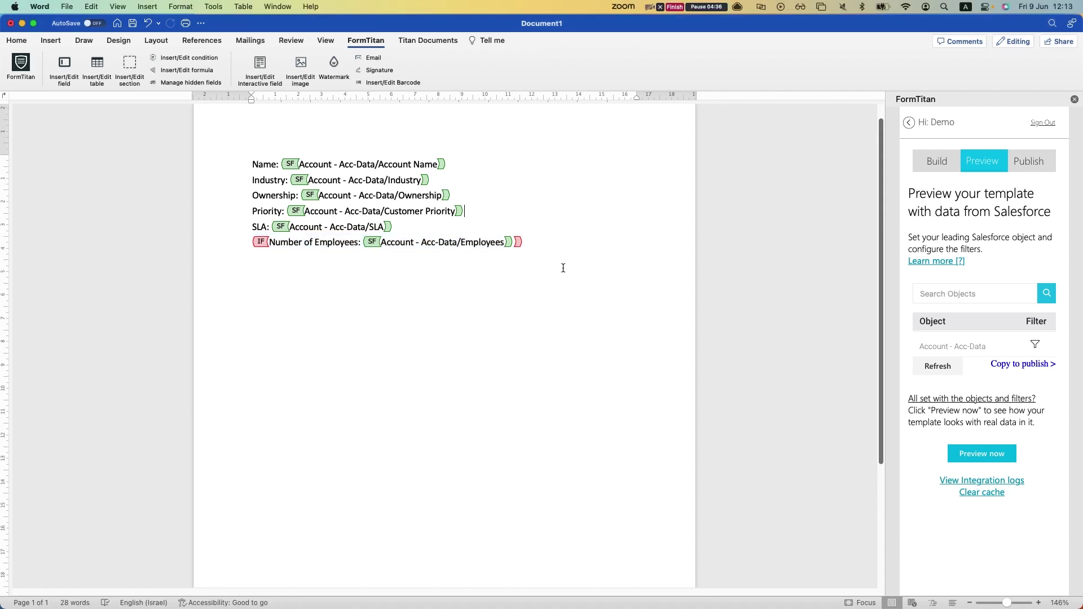
pyautogui.moveTo(228, 122); pyautogui.dragTo(578, 570)
pyautogui.scroll(-2, 501, 426)
pyautogui.click(500, 426)
pyautogui.scroll(3, 483, 389)
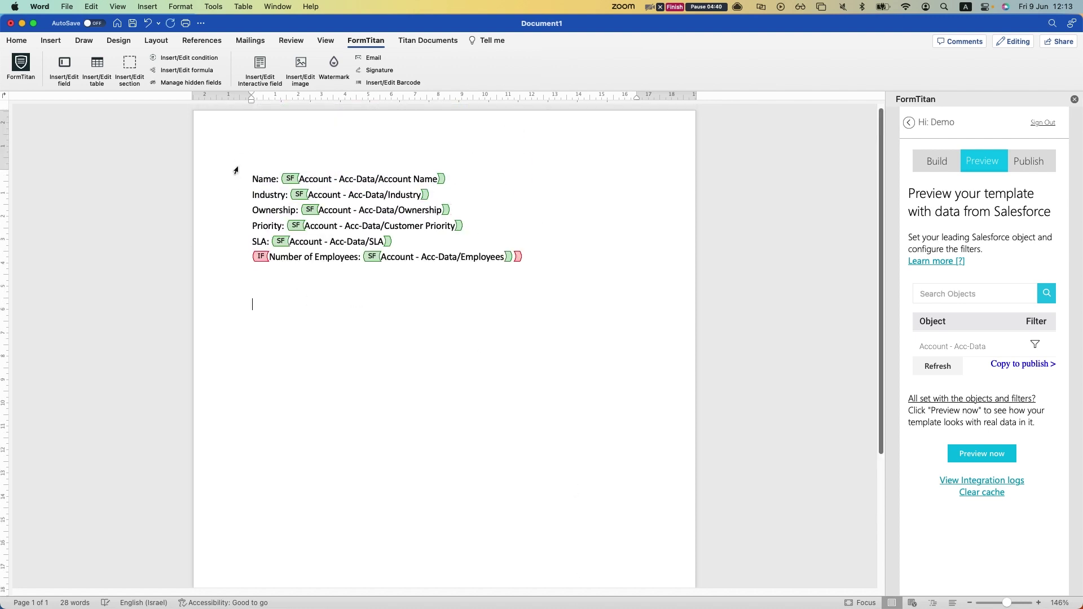
pyautogui.moveTo(252, 242); pyautogui.dragTo(269, 243)
pyautogui.click(281, 291)
pyautogui.click(255, 147)
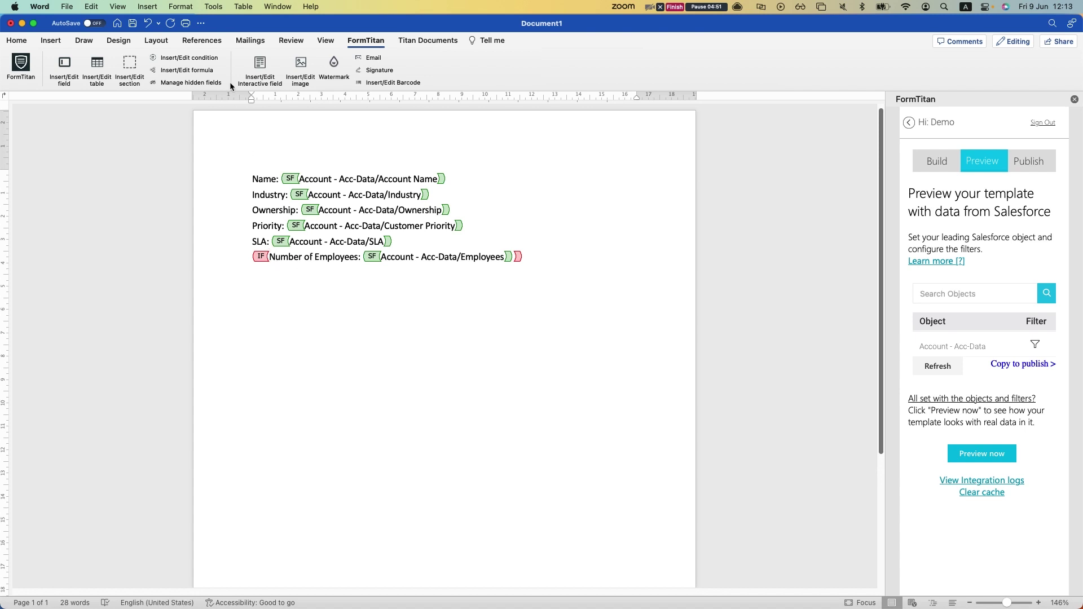
# Open the condition on the Number of Employees line for editing and delete it from the template
pyautogui.click(166, 59)
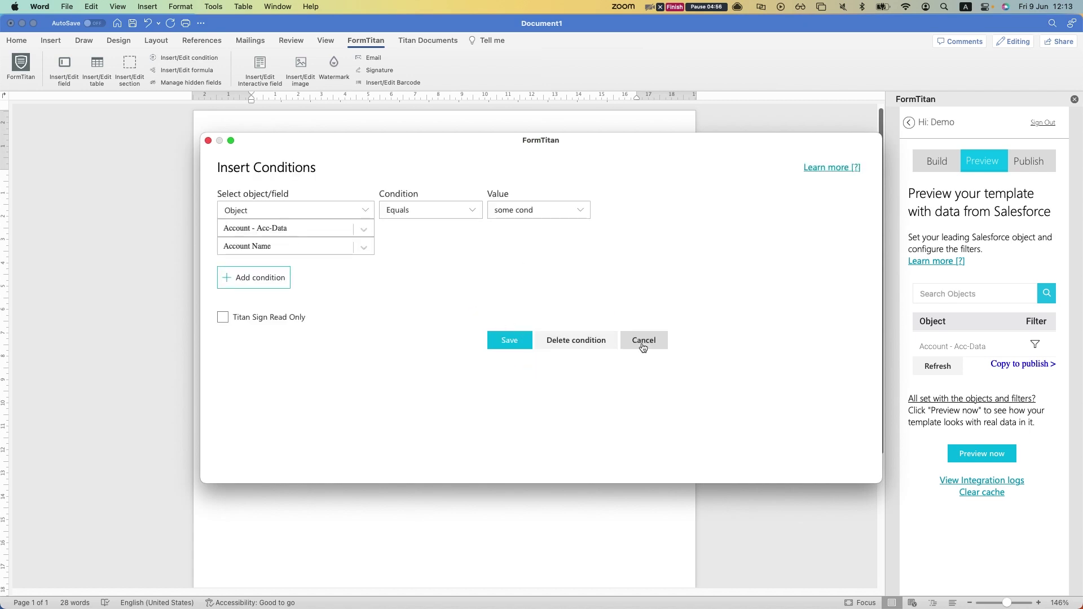
pyautogui.click(575, 340)
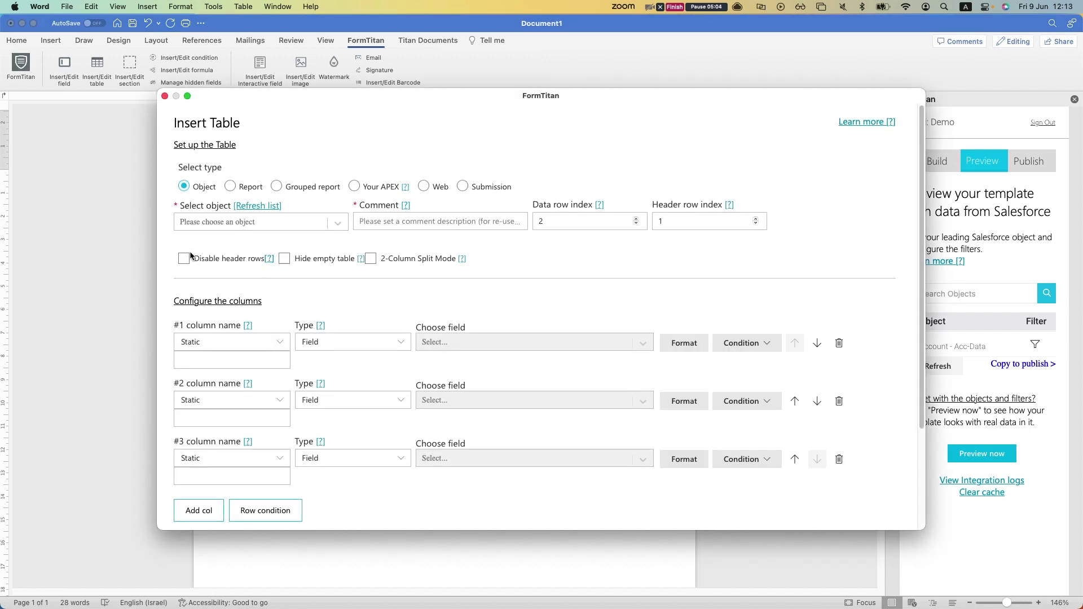
# Examine the condition types offered for the first column in the table setup, without choosing one
pyautogui.scroll(-1, 381, 343)
pyautogui.click(741, 331)
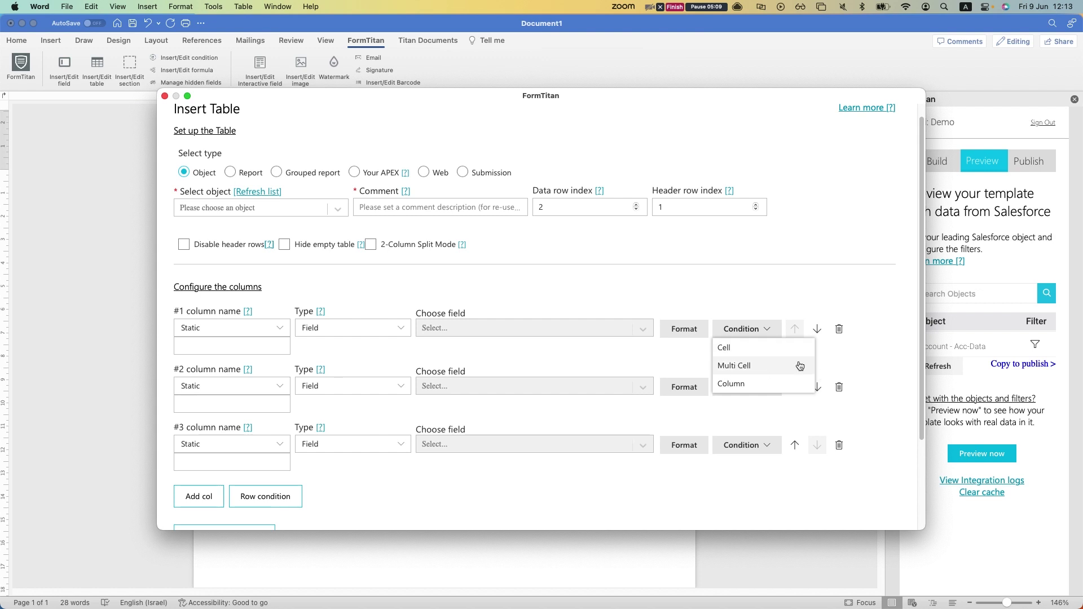
pyautogui.click(635, 353)
# Examine the table's row condition settings, cancel them, and close the table setup without inserting a table
pyautogui.scroll(-5, 635, 350)
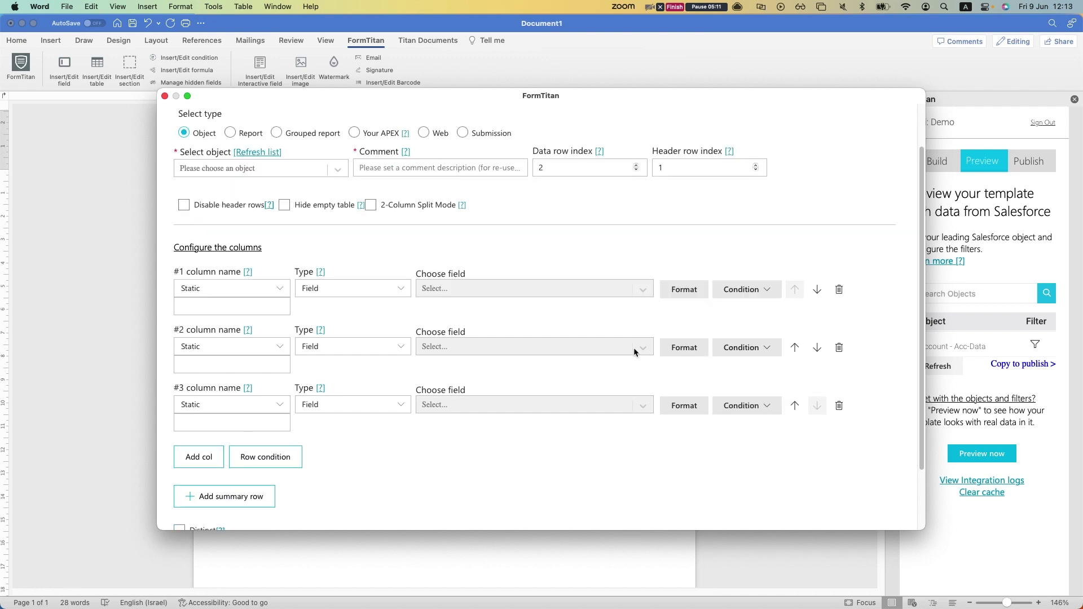
pyautogui.scroll(-2, 303, 488)
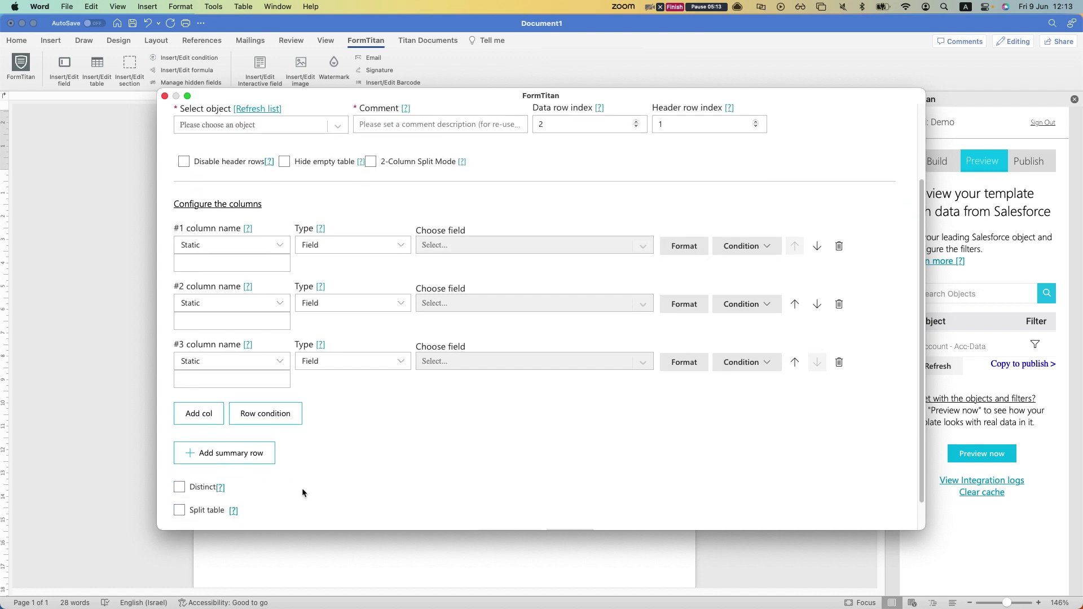
pyautogui.click(262, 407)
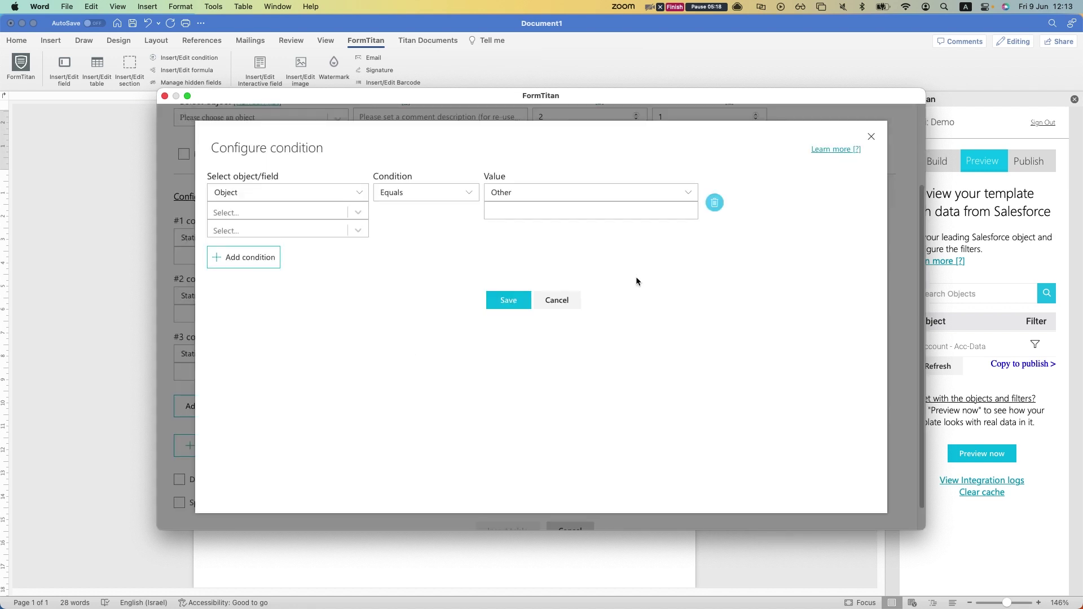
pyautogui.click(569, 302)
pyautogui.scroll(-1, 586, 389)
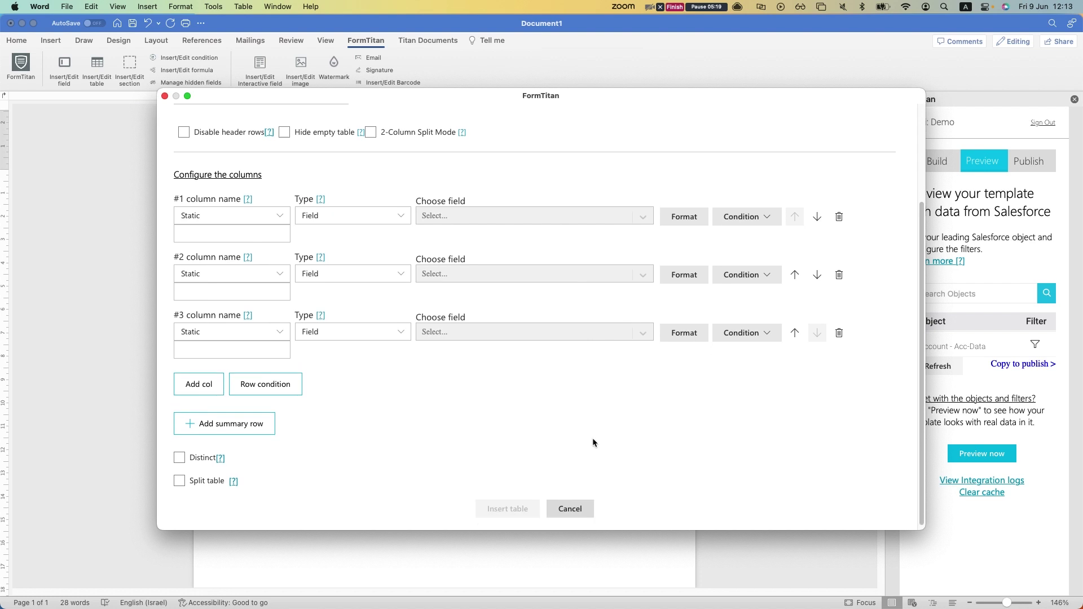
pyautogui.scroll(1, 580, 428)
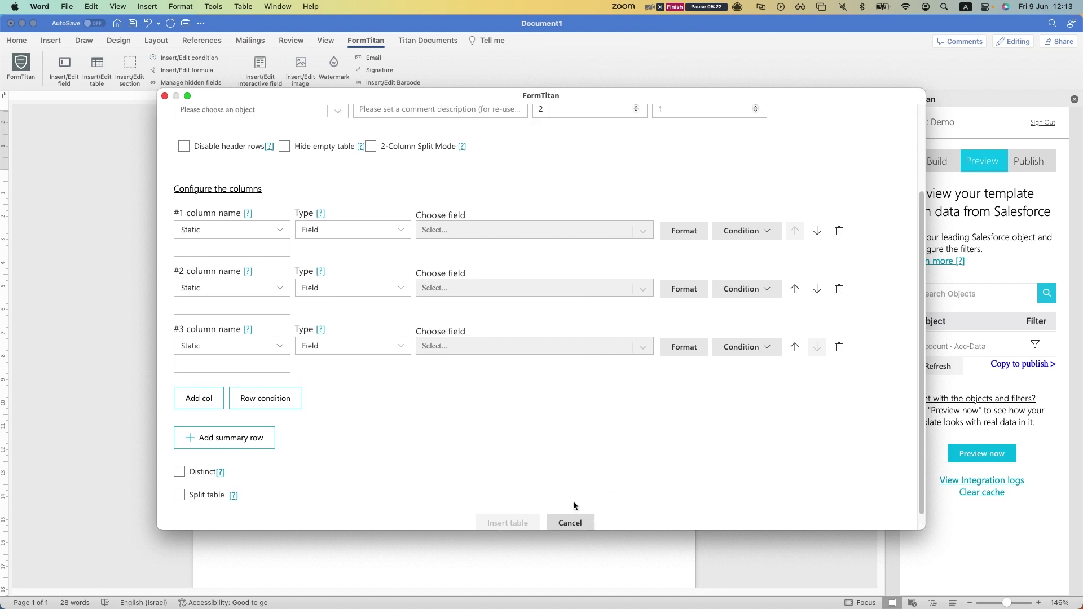
pyautogui.click(570, 522)
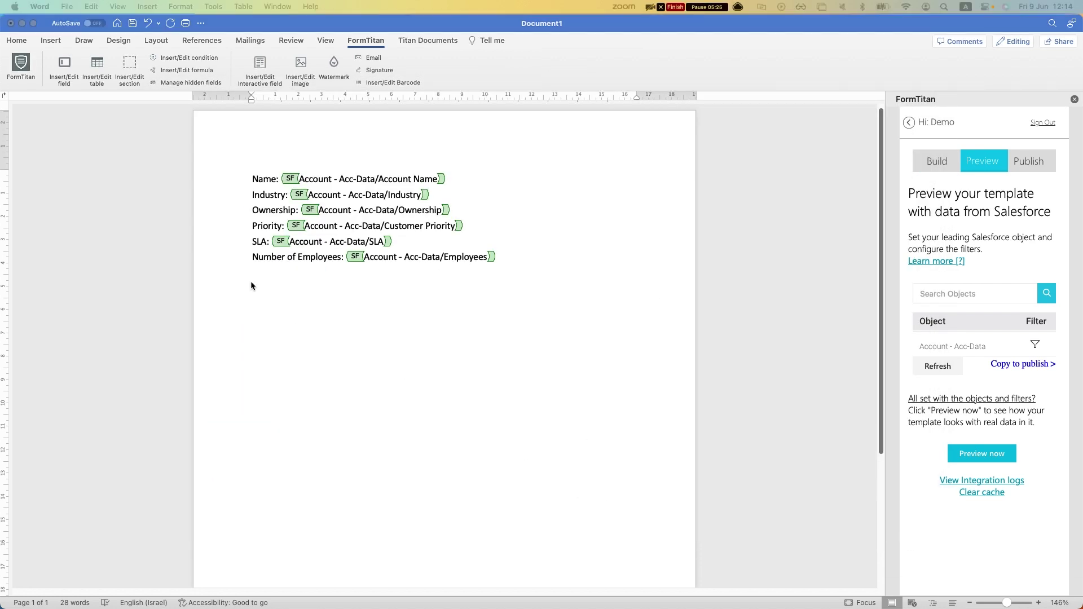